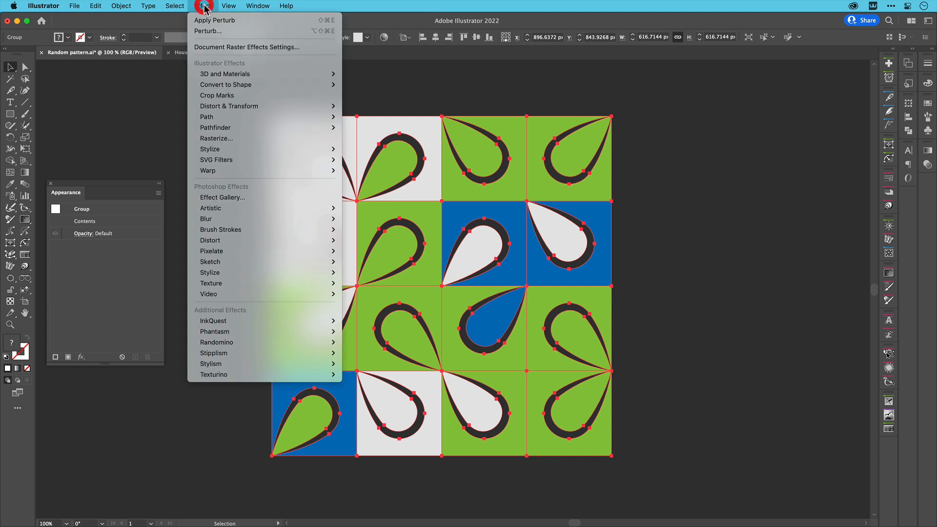
- Display the Astute Graphics Perturb controls for the selected pattern group
{"action": "mouse_move", "coordinate": [240, 334]}
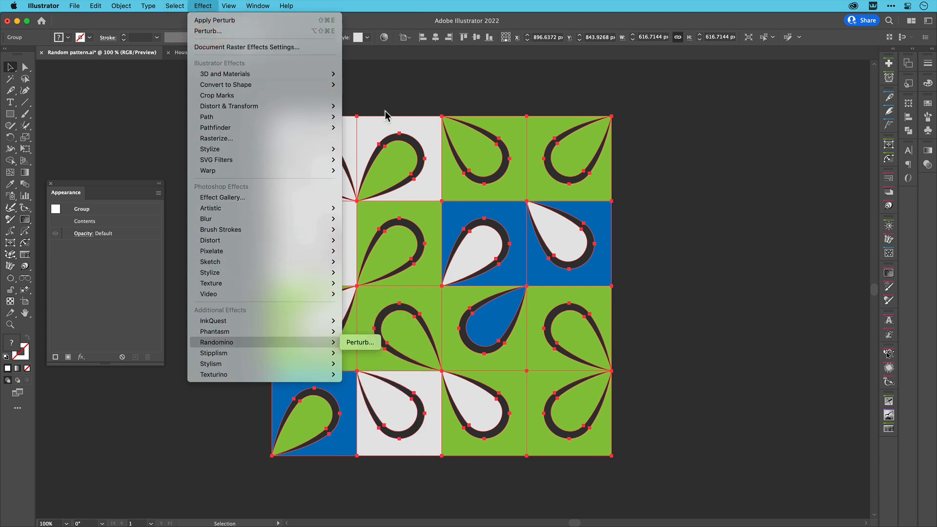
{"action": "mouse_move", "coordinate": [257, 6]}
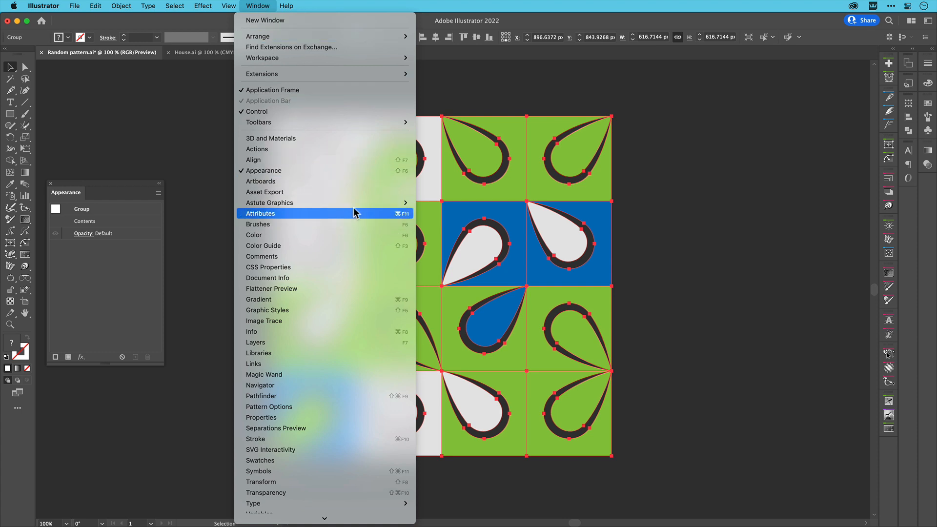
{"action": "mouse_move", "coordinate": [381, 202]}
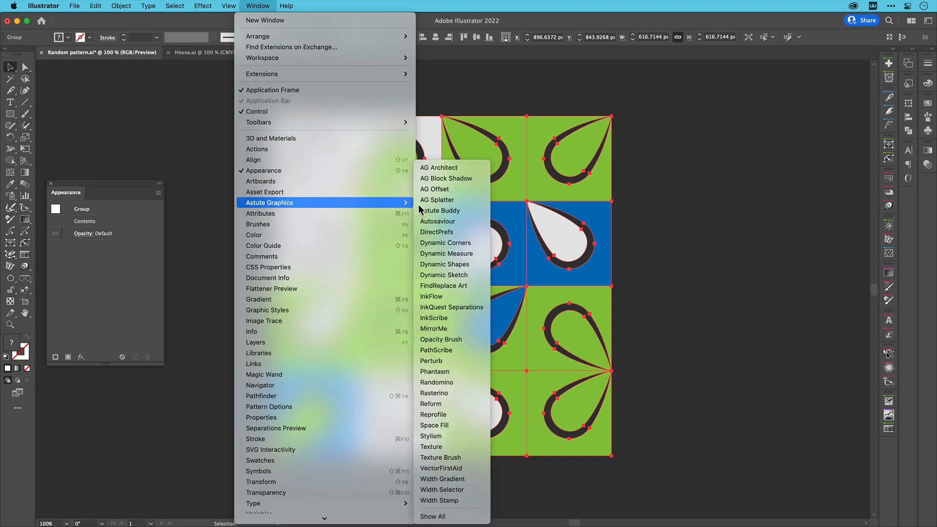
{"action": "left_click", "coordinate": [444, 361]}
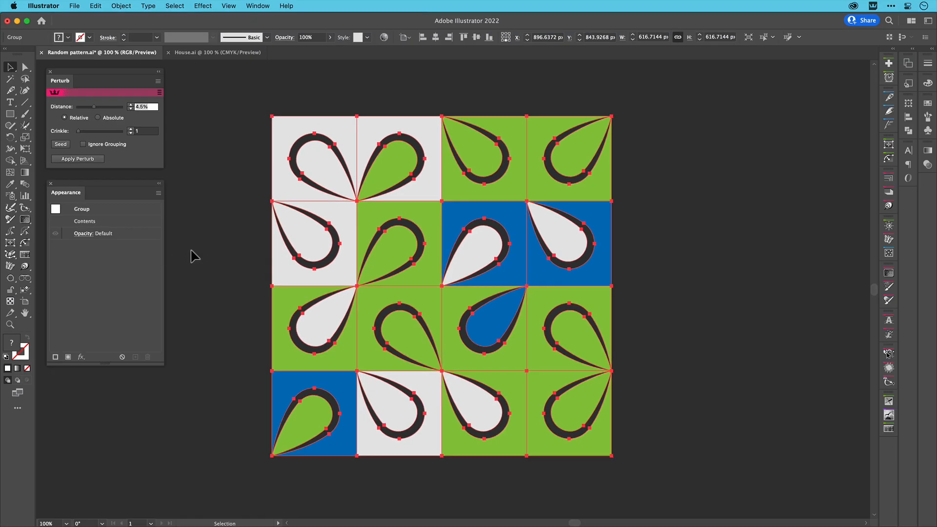
- Deselect the pattern to check its structure in outline and preview modes, and reselect the whole group
{"action": "left_click", "coordinate": [301, 376]}
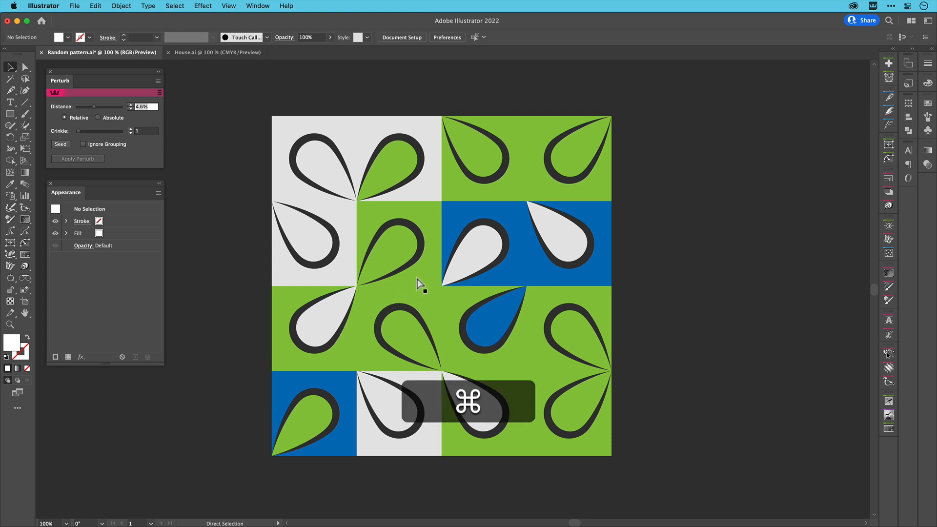
{"action": "key", "text": "super+y"}
{"action": "key", "text": "super+y"}
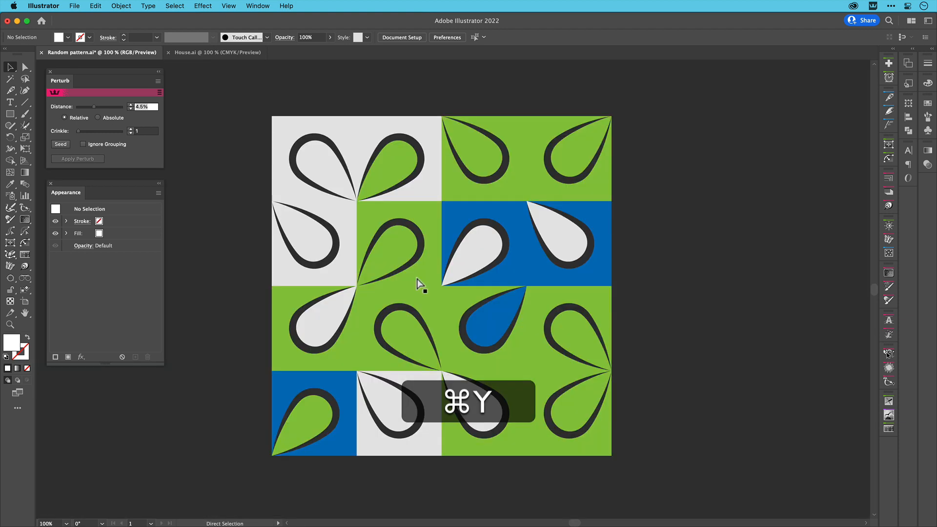
{"action": "left_click", "coordinate": [417, 278], "text": "super"}
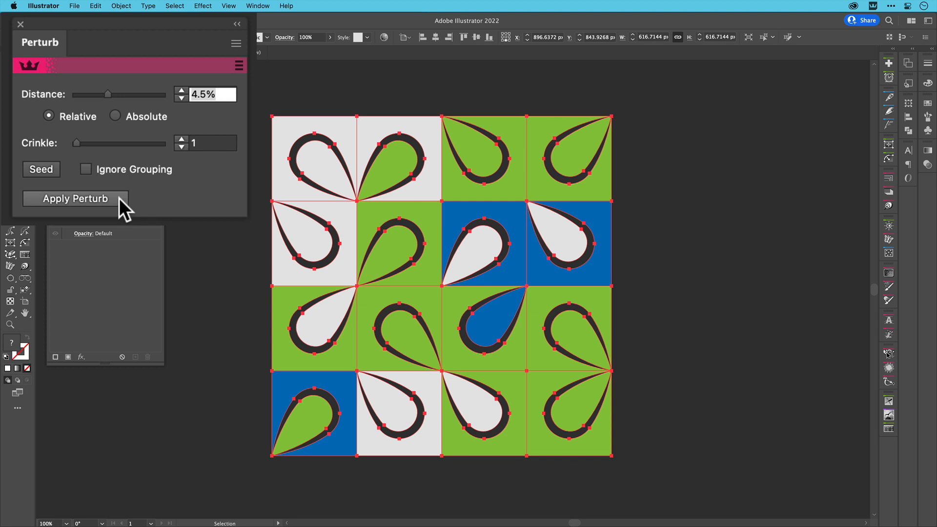
- Apply the Perturb effect to the pattern group and switch the effect off and on to compare the result
{"action": "left_click", "coordinate": [119, 198]}
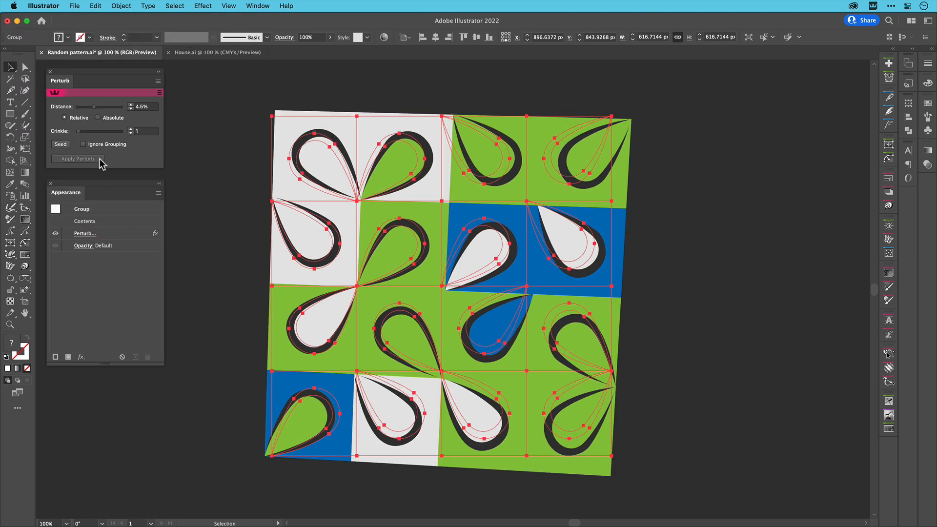
{"action": "left_click", "coordinate": [113, 231]}
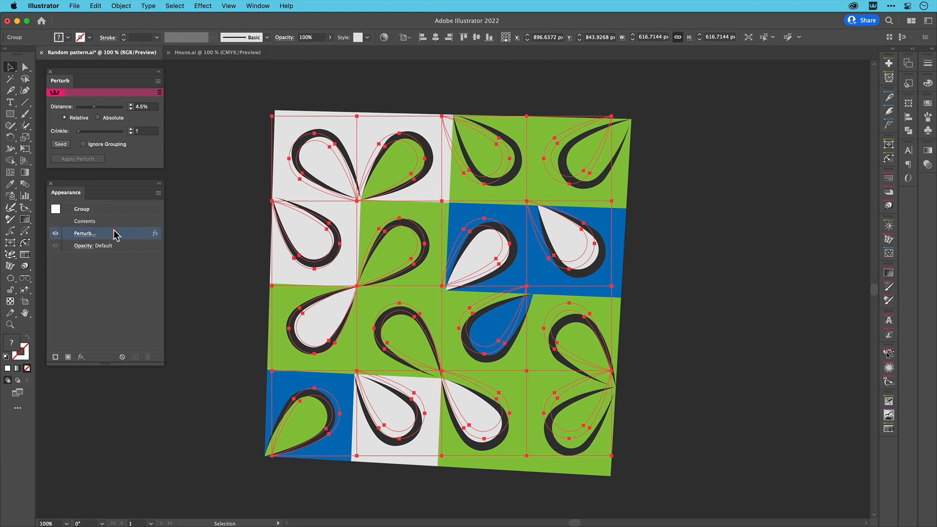
{"action": "left_click", "coordinate": [56, 235]}
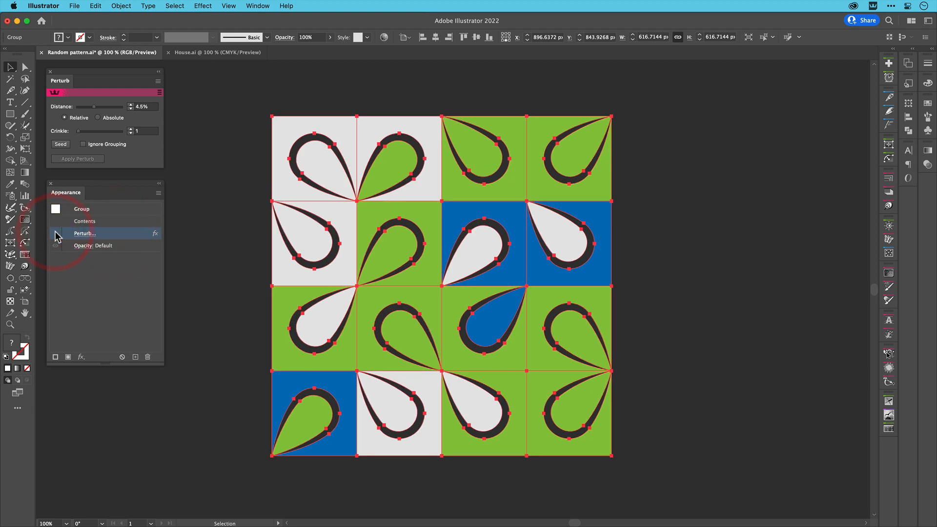
{"action": "left_click", "coordinate": [56, 234]}
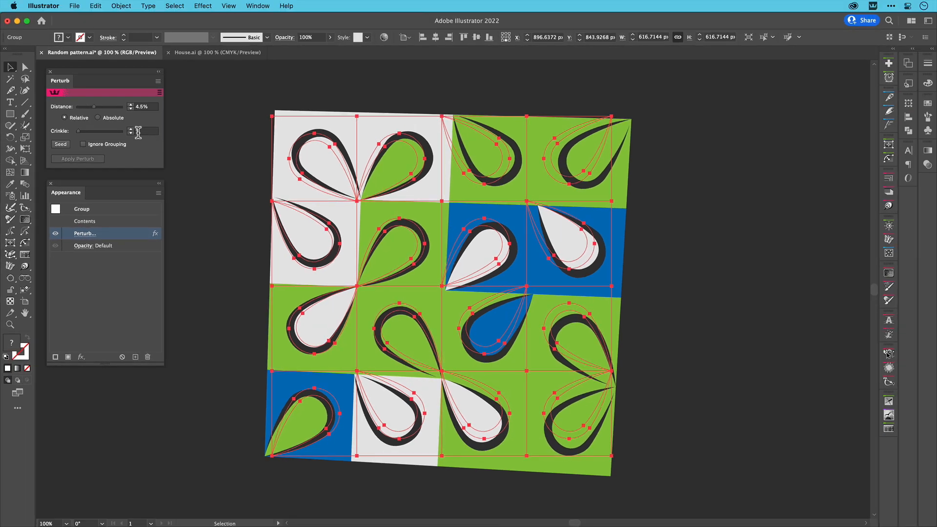
- Try increasing Crinkle values up to 14 on the pattern's Perturb effect and set Crinkle to 4
{"action": "left_click", "coordinate": [131, 130]}
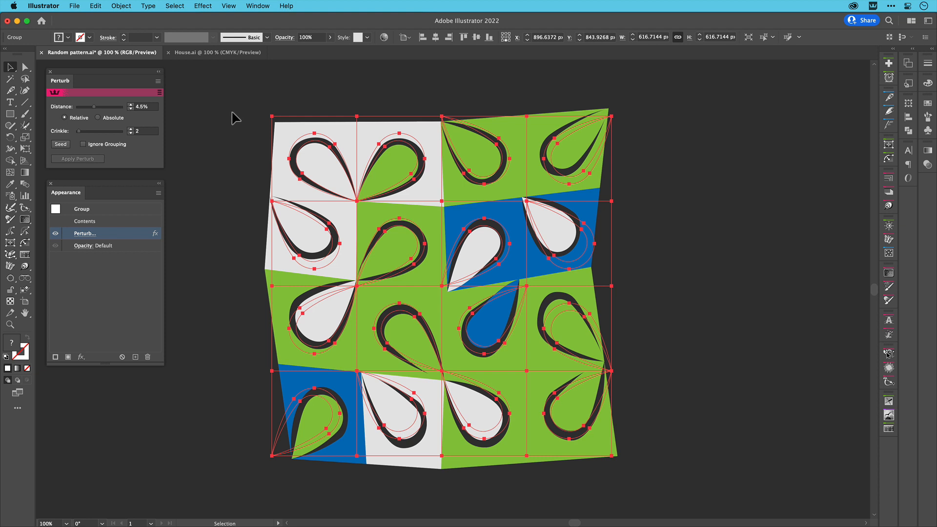
{"action": "left_click", "coordinate": [131, 129]}
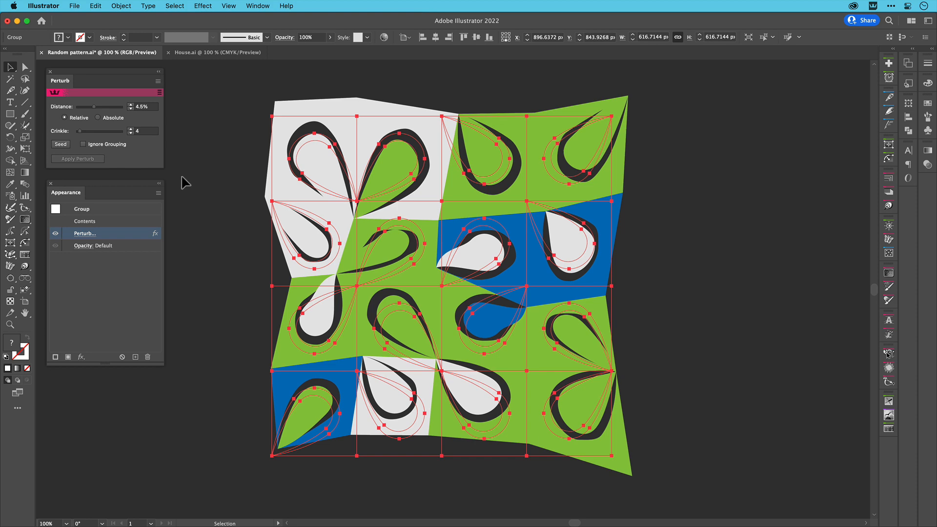
{"action": "left_click", "coordinate": [131, 129]}
{"action": "left_click", "coordinate": [131, 129]}
{"action": "left_click", "coordinate": [131, 128]}
{"action": "left_click", "coordinate": [131, 129]}
{"action": "left_click", "coordinate": [131, 129]}
{"action": "left_click", "coordinate": [130, 129]}
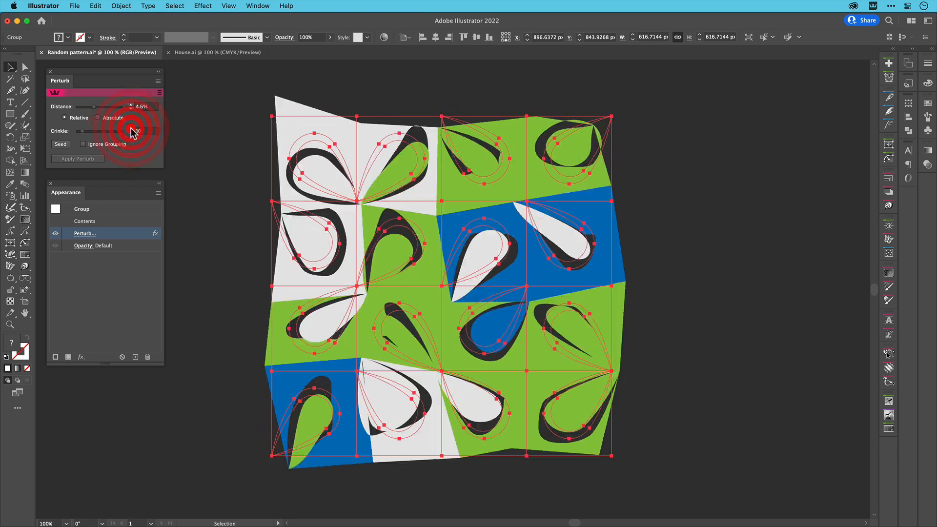
{"action": "left_click", "coordinate": [131, 129]}
{"action": "left_click", "coordinate": [131, 129]}
{"action": "left_click", "coordinate": [130, 128]}
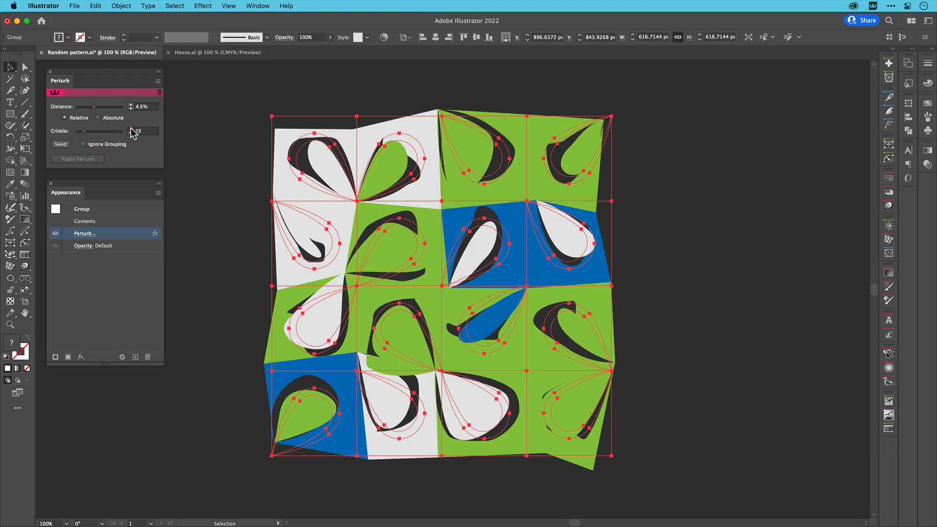
{"action": "left_click", "coordinate": [131, 129]}
{"action": "left_click", "coordinate": [131, 129]}
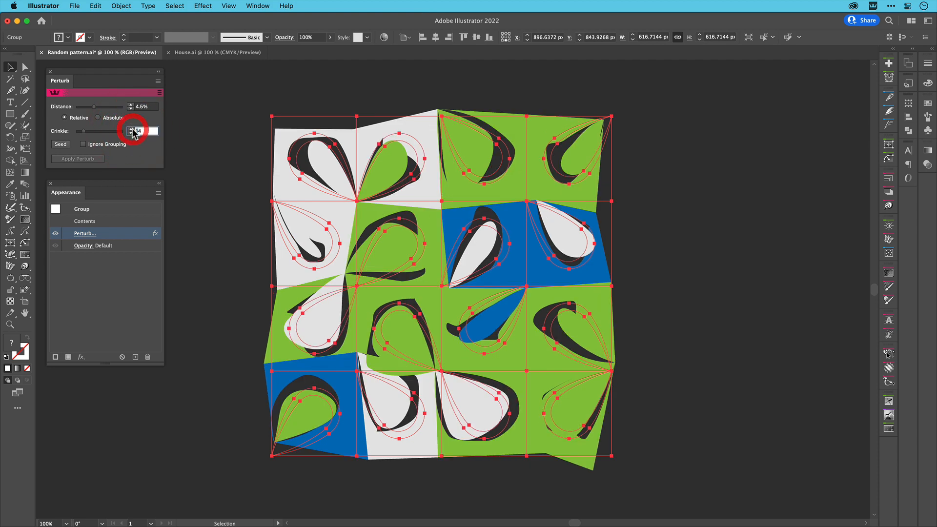
{"action": "key", "text": "BackSpace"}
{"action": "key", "text": "Return"}
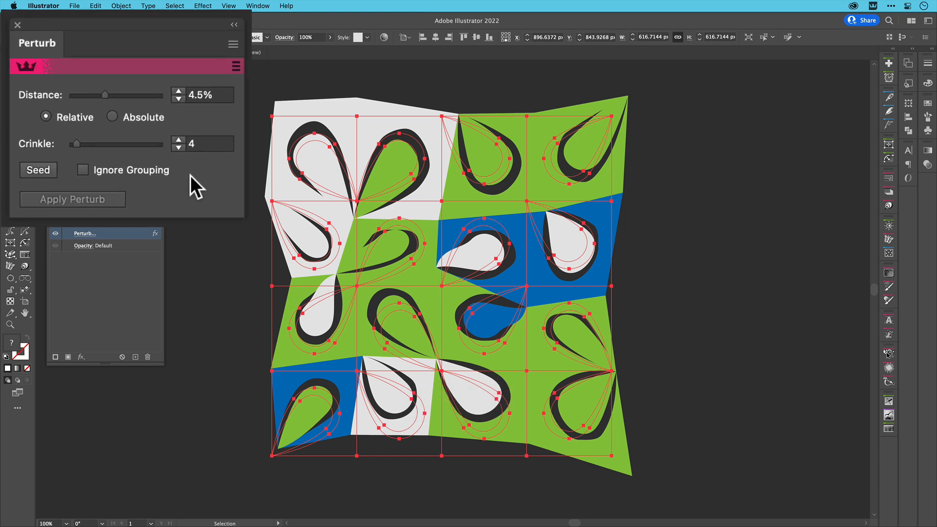
- Try the Absolute distance mode with a different distance and return the Perturb effect to Relative mode
{"action": "left_click", "coordinate": [114, 116]}
{"action": "mouse_move", "coordinate": [114, 95]}
{"action": "left_mouse_down"}
{"action": "mouse_move", "coordinate": [140, 95]}
{"action": "mouse_move", "coordinate": [77, 95]}
{"action": "mouse_move", "coordinate": [104, 96]}
{"action": "left_mouse_up"}
{"action": "left_click", "coordinate": [64, 118]}
- Generate several new random seeds for the pattern's Perturb effect to vary the distortion
{"action": "left_click", "coordinate": [52, 172]}
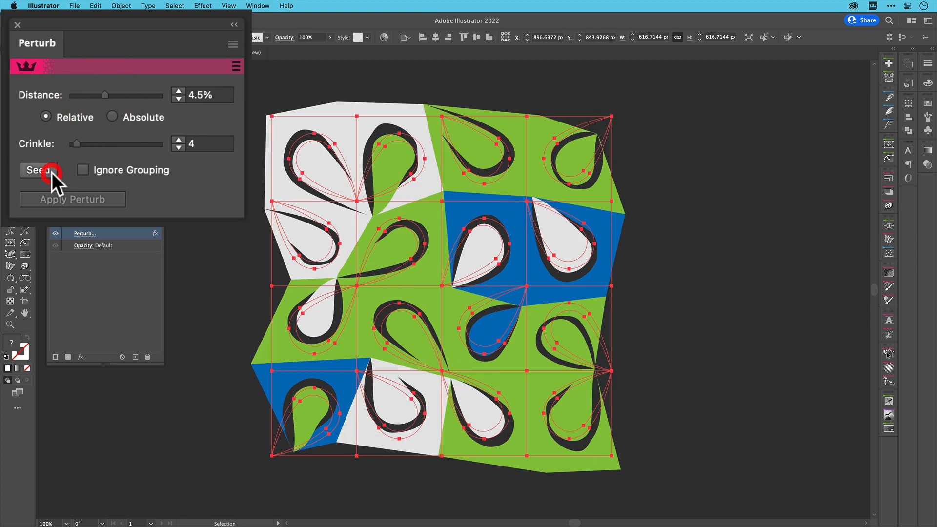
{"action": "left_click", "coordinate": [51, 172]}
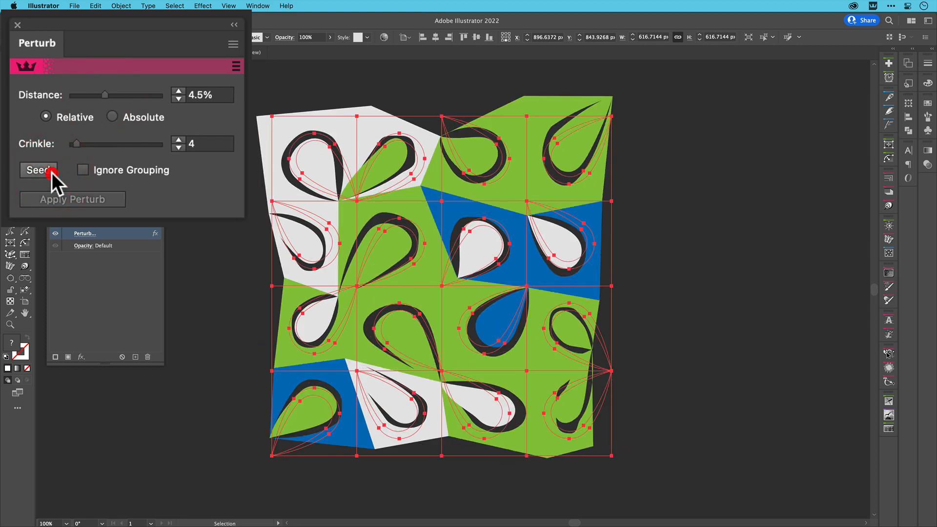
{"action": "left_click", "coordinate": [52, 171]}
{"action": "left_click", "coordinate": [52, 171]}
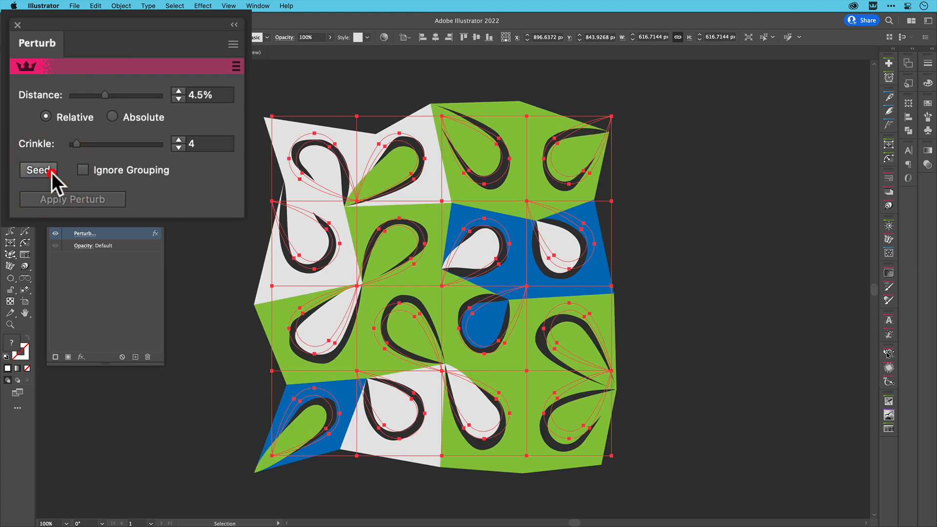
{"action": "left_click", "coordinate": [52, 172]}
- Enable Ignore Grouping for the pattern's Perturb effect and cycle through new seeds to distort the shapes individually
{"action": "left_click", "coordinate": [82, 169]}
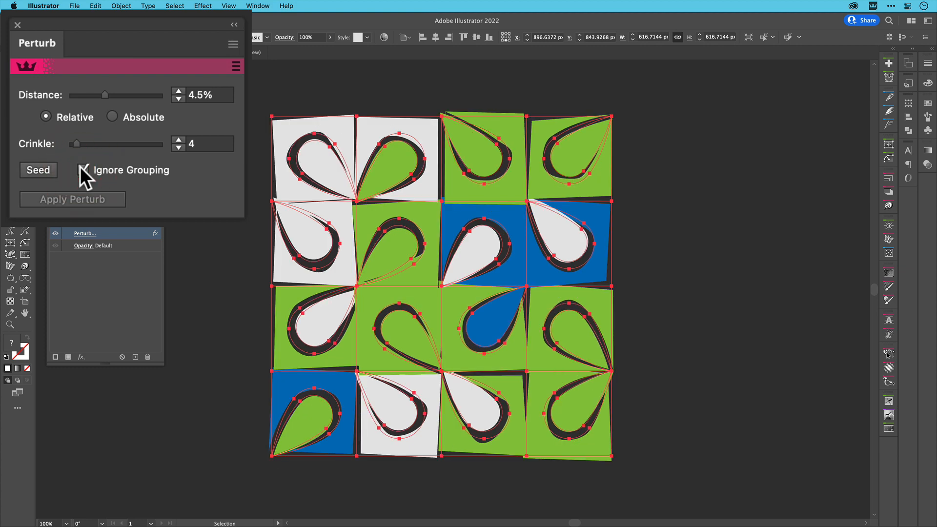
{"action": "left_click", "coordinate": [54, 171]}
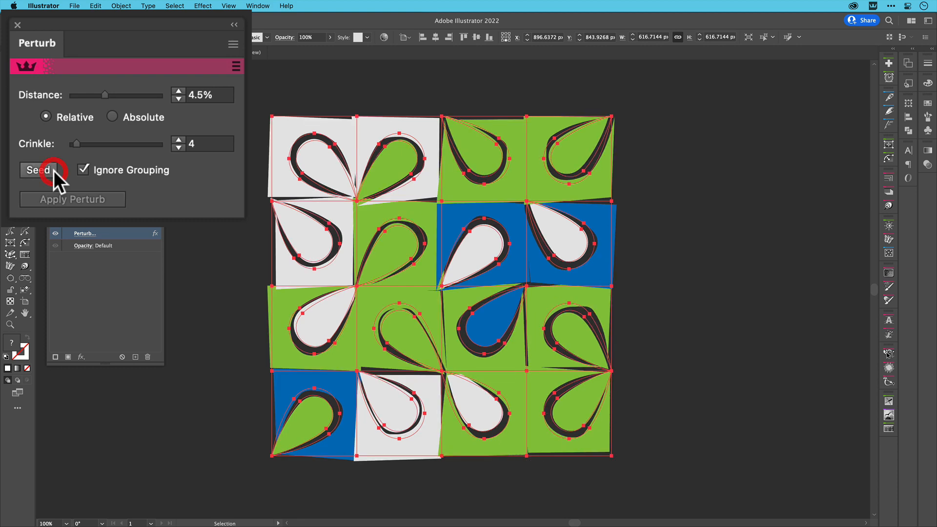
{"action": "left_click", "coordinate": [54, 171]}
{"action": "left_click", "coordinate": [53, 170]}
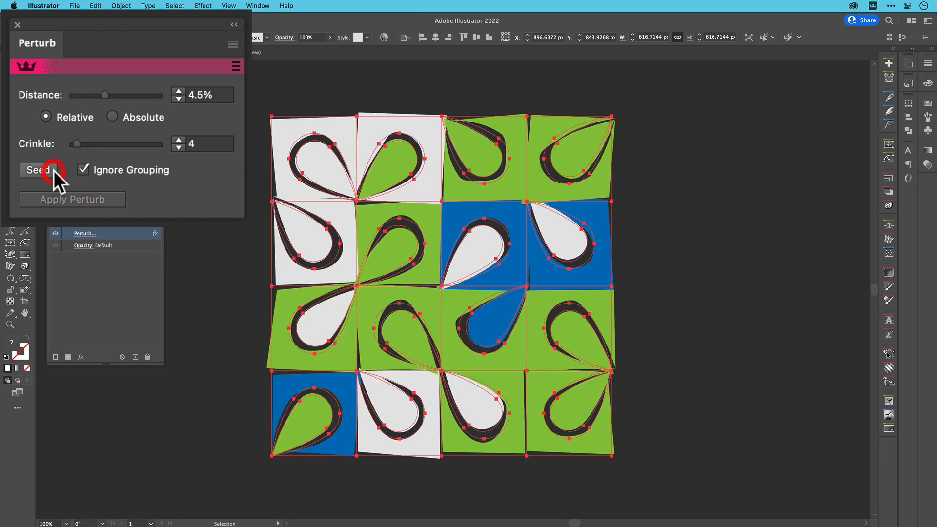
{"action": "left_click", "coordinate": [53, 170]}
{"action": "left_click", "coordinate": [54, 171]}
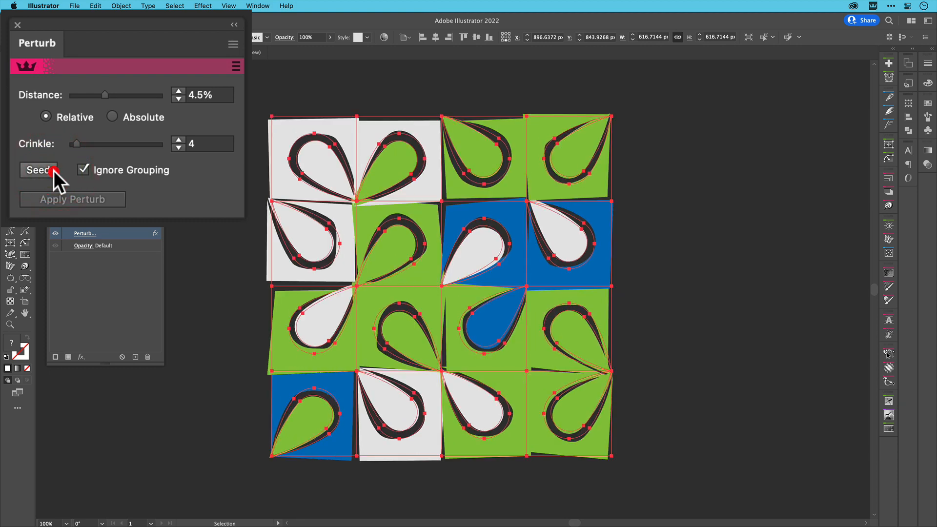
{"action": "left_click", "coordinate": [54, 171]}
{"action": "left_click", "coordinate": [54, 171]}
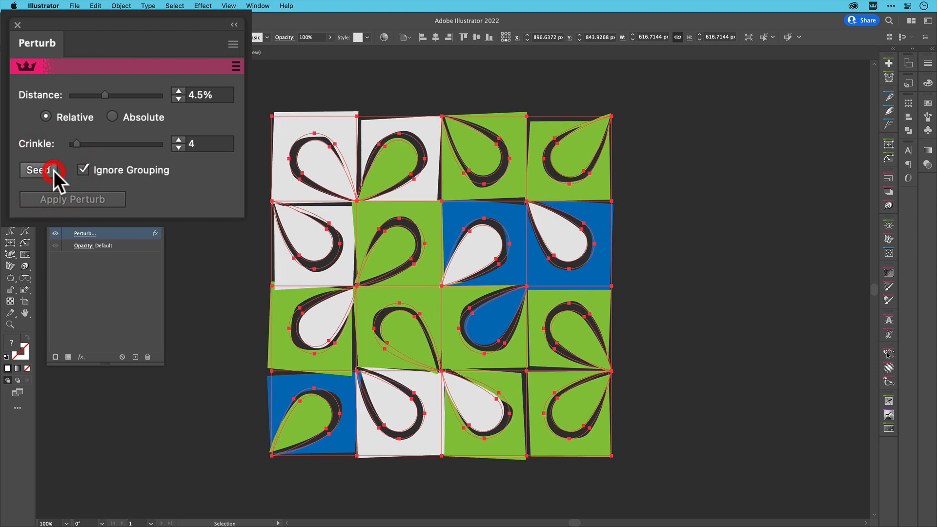
{"action": "left_click", "coordinate": [54, 171]}
{"action": "left_click", "coordinate": [53, 171]}
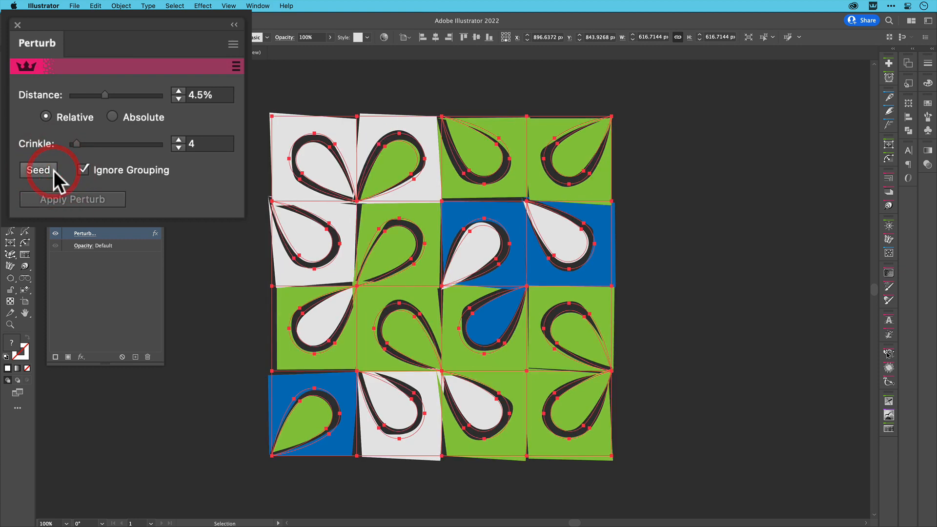
{"action": "left_click", "coordinate": [54, 171]}
{"action": "left_click", "coordinate": [53, 171]}
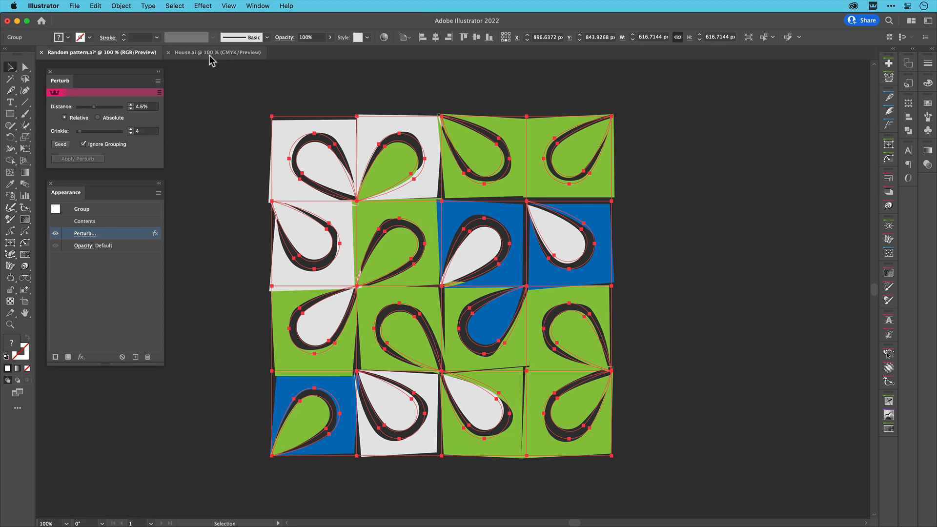
- In House.ai, apply the Perturb effect to the house walls and roof group with Ignore Grouping disabled
{"action": "left_click", "coordinate": [210, 55]}
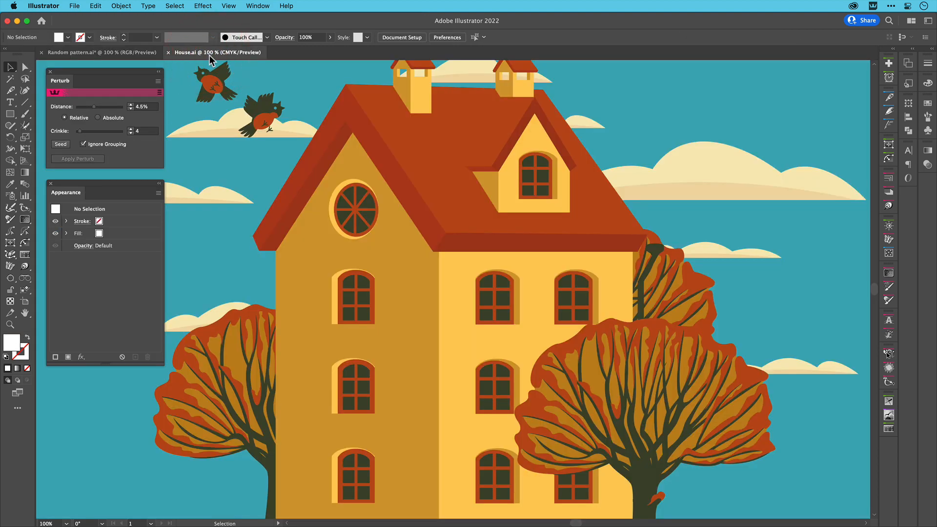
{"action": "left_click", "coordinate": [290, 193]}
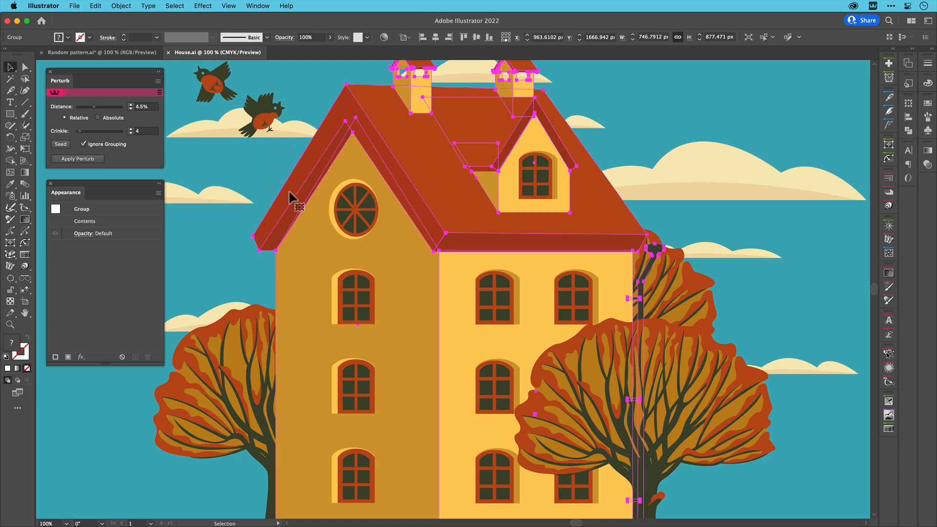
{"action": "left_click", "coordinate": [78, 159]}
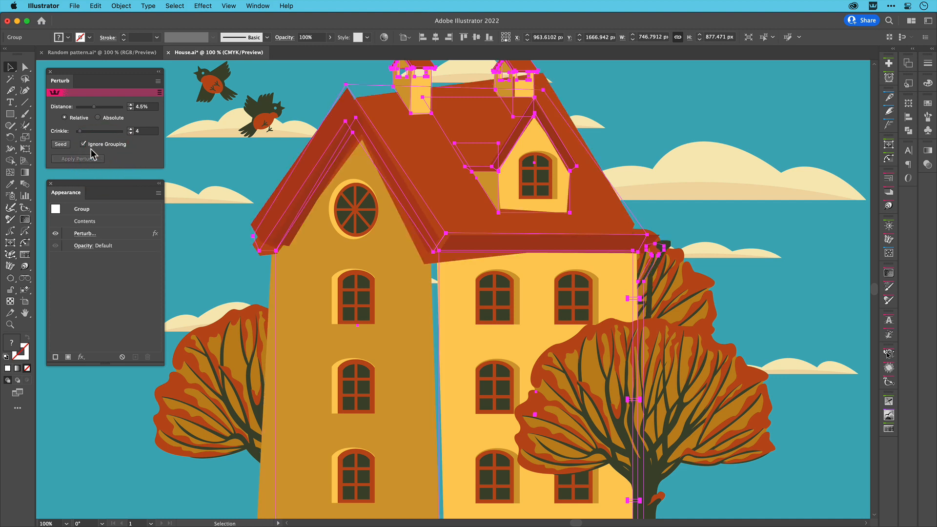
{"action": "left_click", "coordinate": [83, 144]}
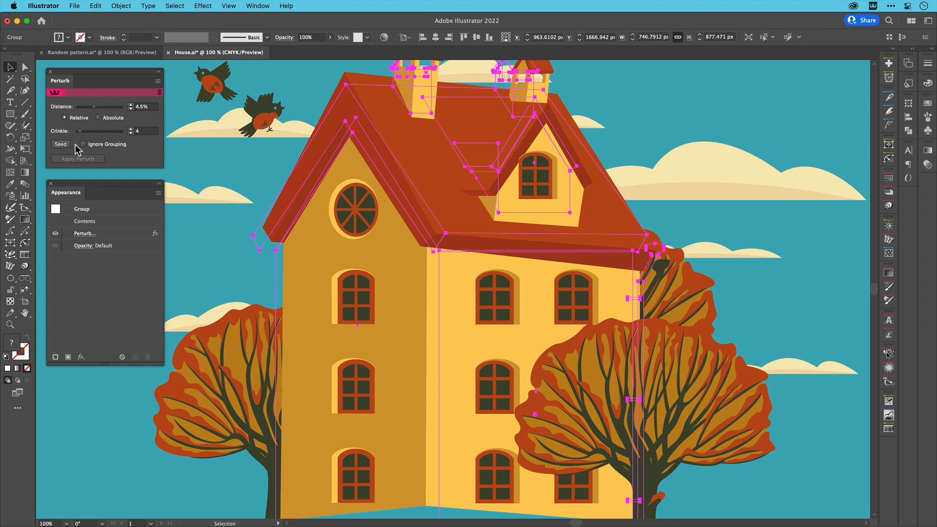
- Cycle through new random seeds for the house's Perturb effect until the walls and roof lean in a pleasing way
{"action": "left_click", "coordinate": [67, 144]}
{"action": "left_click", "coordinate": [67, 144]}
{"action": "left_click", "coordinate": [68, 145]}
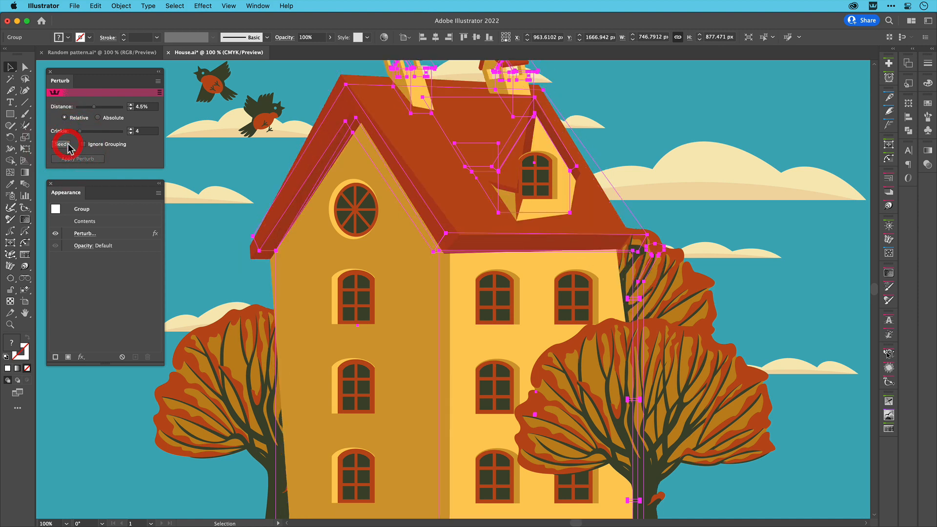
{"action": "left_click", "coordinate": [67, 145]}
{"action": "left_click", "coordinate": [67, 144]}
{"action": "left_click", "coordinate": [67, 145]}
{"action": "left_click", "coordinate": [68, 144]}
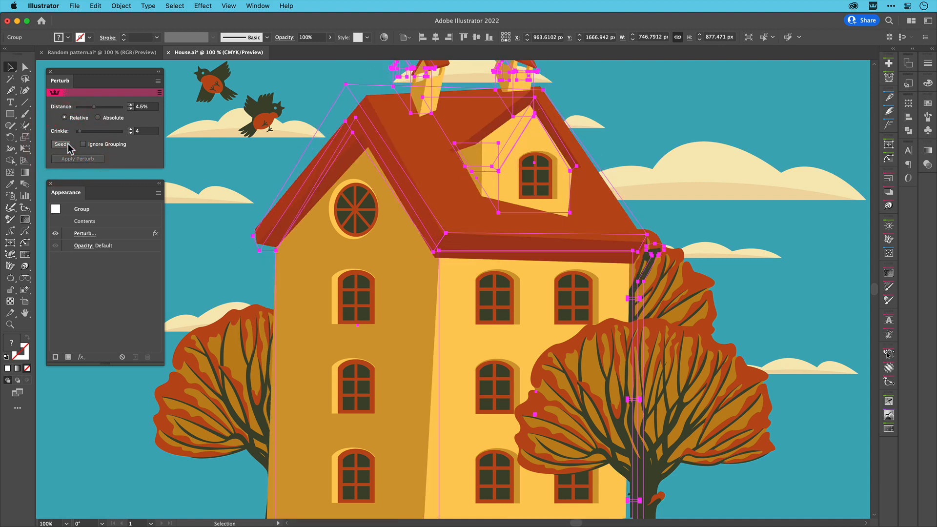
- Select all the house's window groups, leaving out the walls and roof group, and hide the selection edges
{"action": "key", "text": "super+a"}
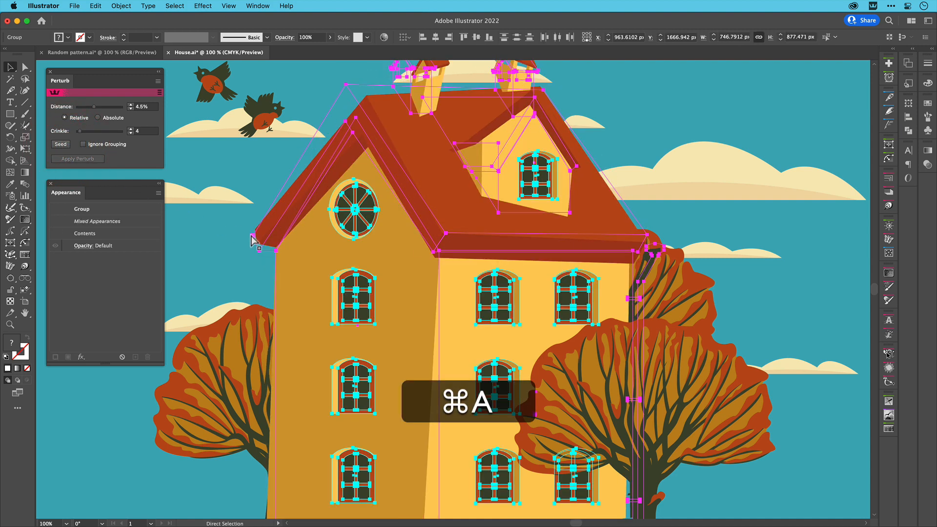
{"action": "left_click", "coordinate": [303, 240], "text": "shift"}
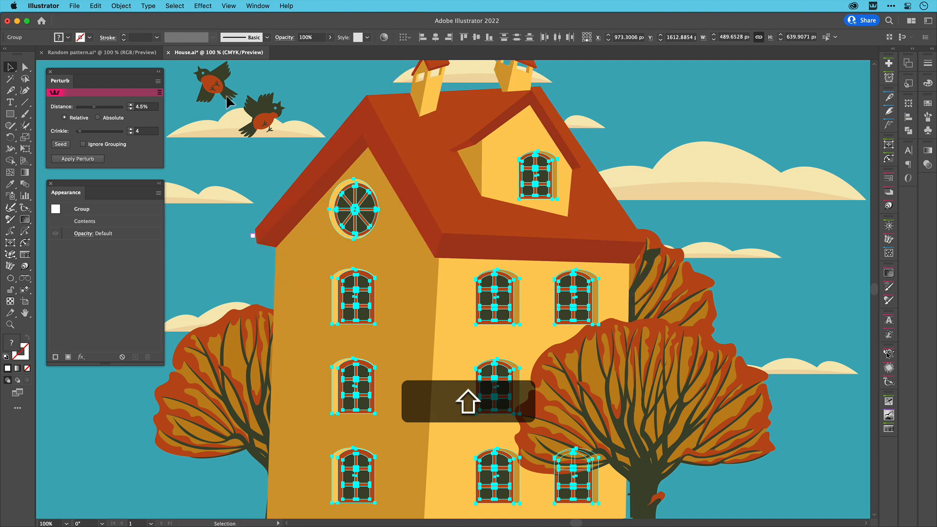
{"action": "left_click", "coordinate": [229, 6]}
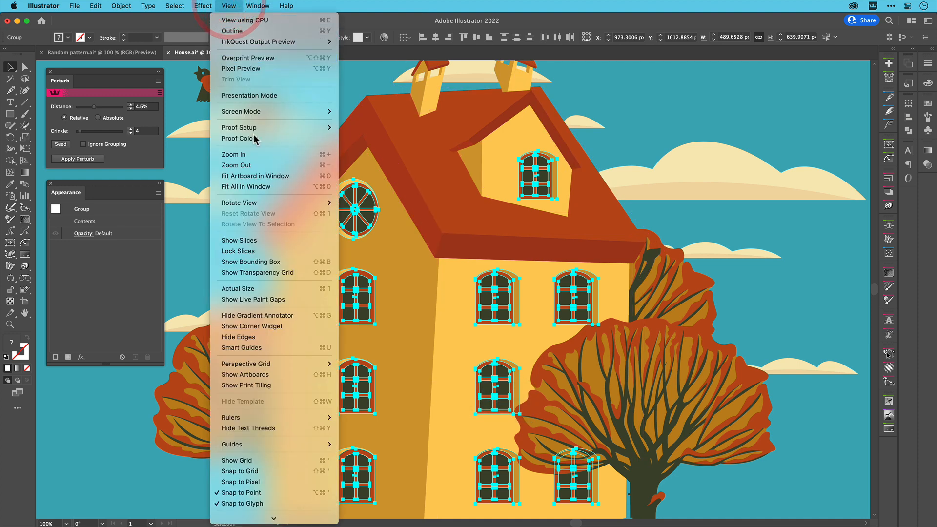
{"action": "left_click", "coordinate": [266, 337]}
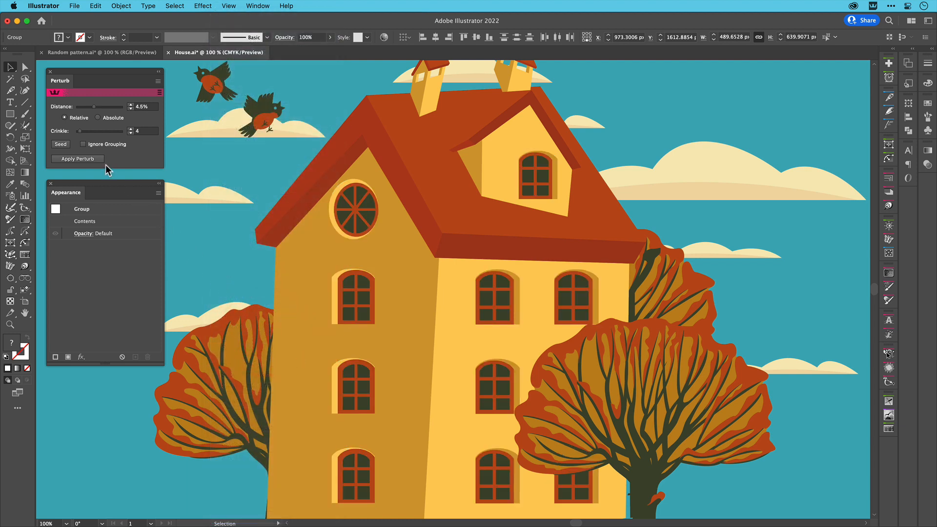
- Apply the Perturb effect to the windows and cycle through new random seeds to give each window its own distortion
{"action": "left_click", "coordinate": [78, 159]}
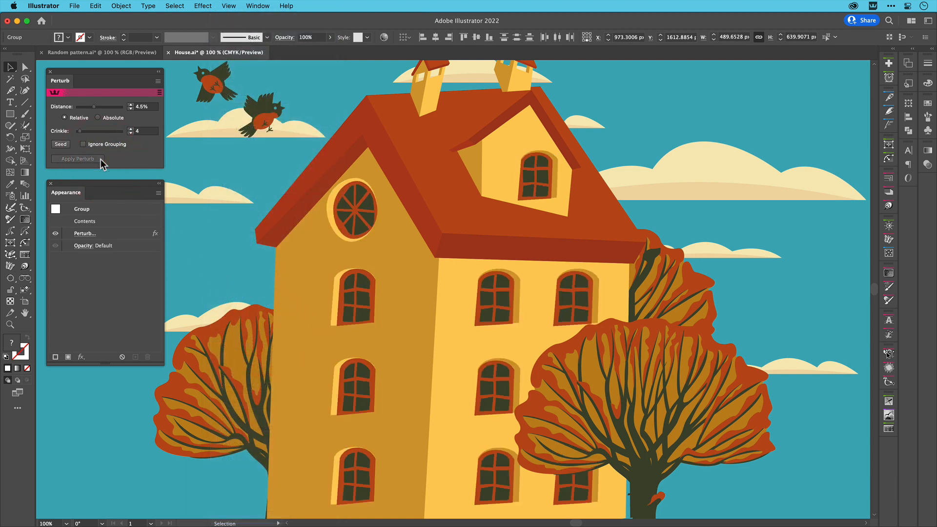
{"action": "left_click", "coordinate": [67, 146]}
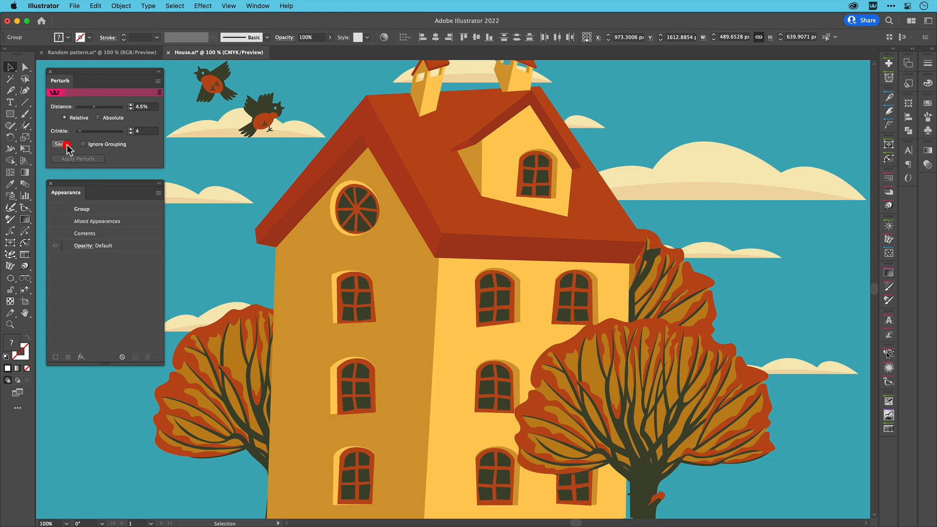
{"action": "left_click", "coordinate": [67, 146]}
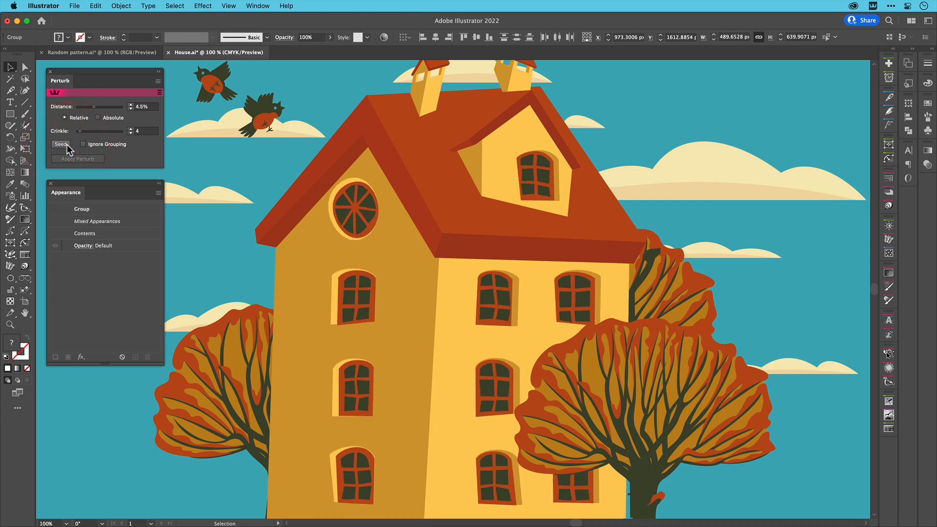
{"action": "left_click", "coordinate": [61, 144]}
{"action": "left_click", "coordinate": [61, 145]}
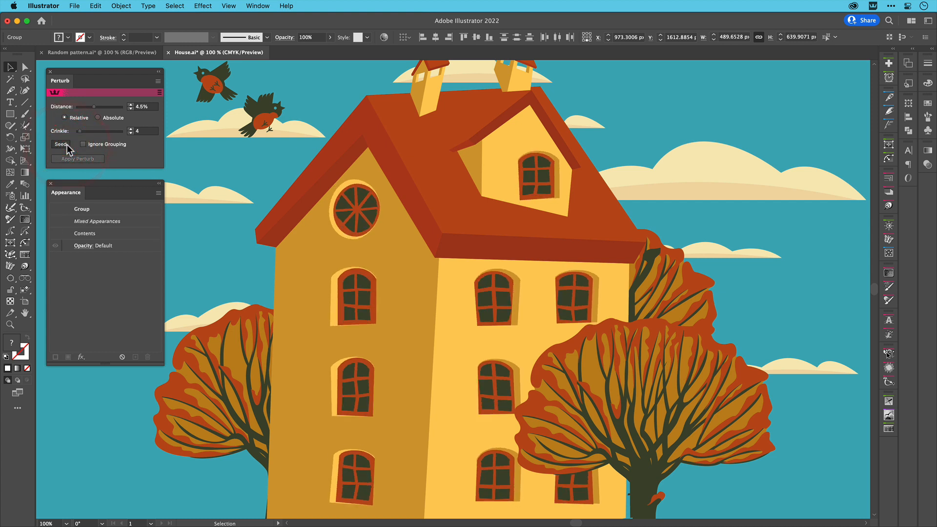
{"action": "left_click", "coordinate": [67, 145]}
{"action": "left_click", "coordinate": [66, 145]}
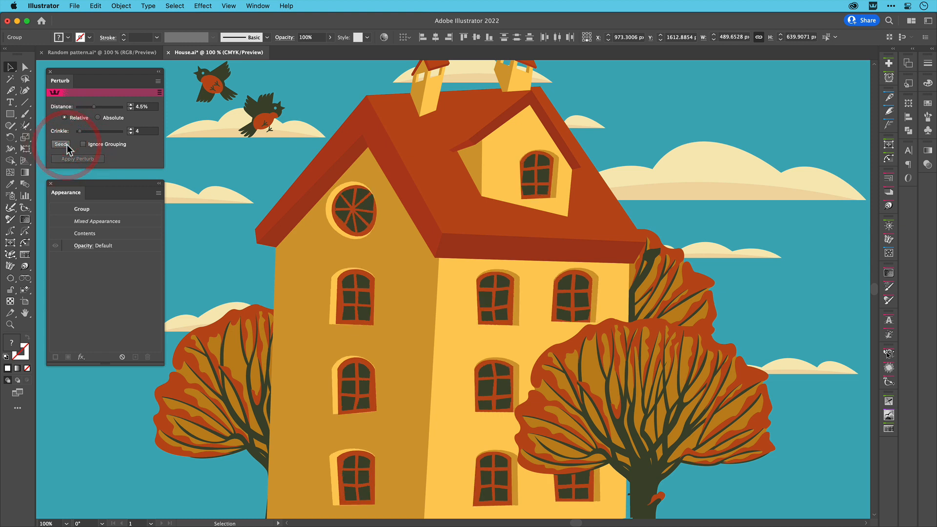
{"action": "left_click", "coordinate": [67, 146]}
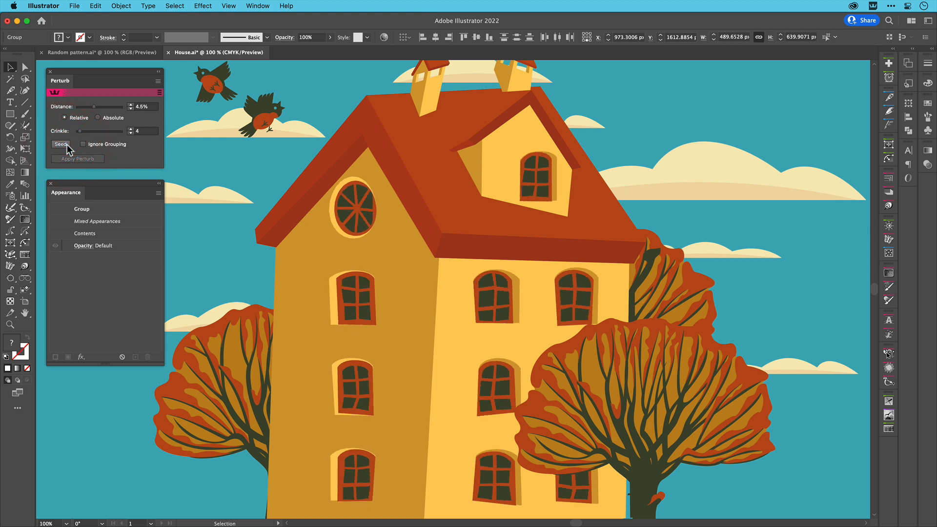